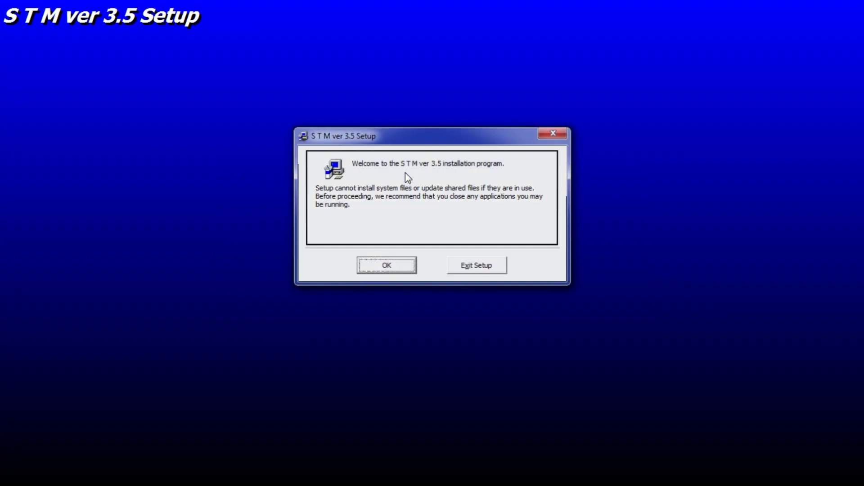
Step: Install STM ver 3.5 into C:\Program Files\STM\ under the S T M ver 3.5 program group
{"action": "left_click", "coordinate": [388, 266]}
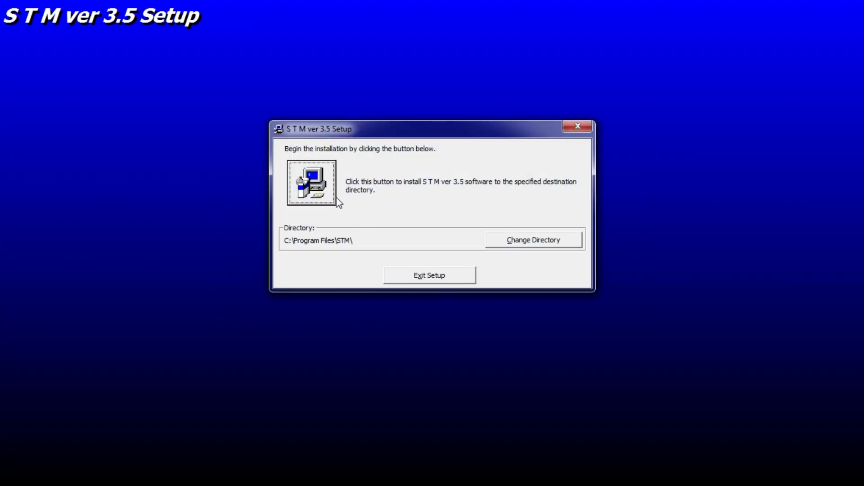
{"action": "left_click", "coordinate": [312, 181]}
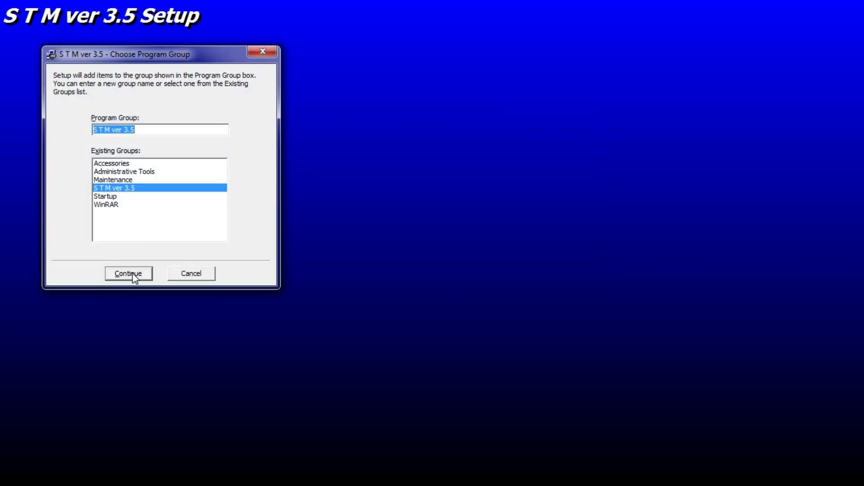
{"action": "left_click", "coordinate": [132, 273]}
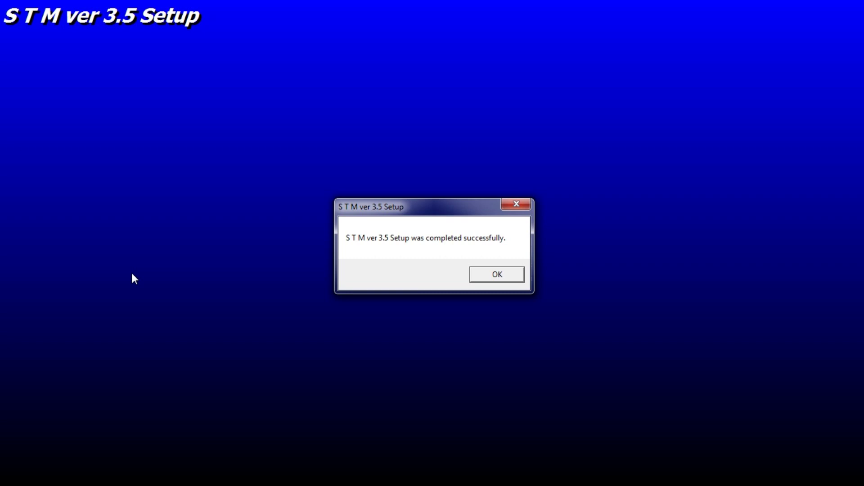
Step: Dismiss the setup-completed message and open the STM_3.5_Crack folder
{"action": "left_click", "coordinate": [497, 275]}
{"action": "left_click_drag", "start_coordinate": [360, 9], "coordinate": [475, 42]}
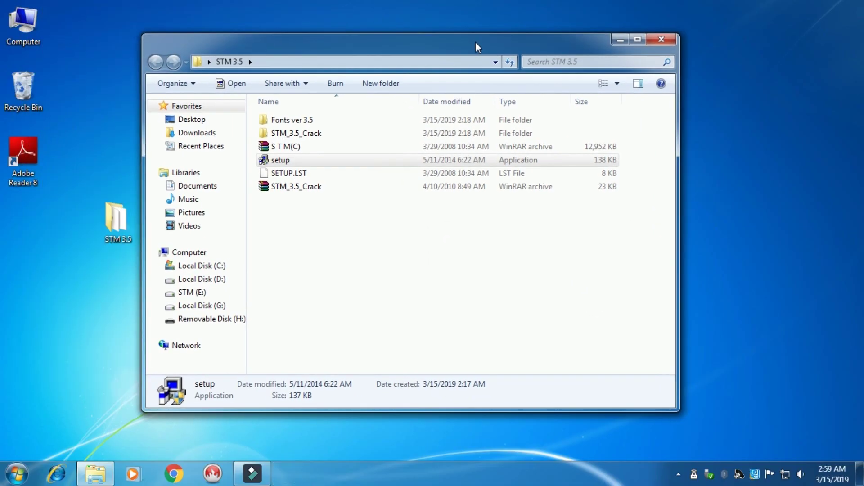
{"action": "double_click", "coordinate": [289, 134]}
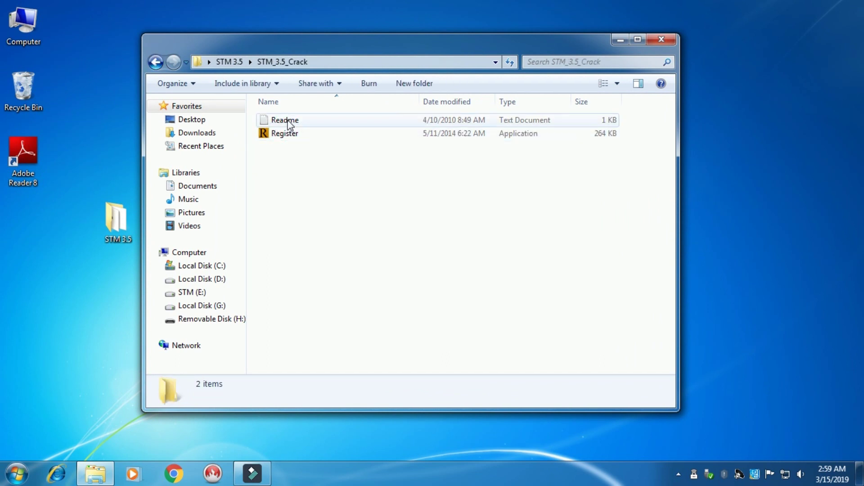
Step: Read the Readme instructions in Notepad, then close them and return to the Register file
{"action": "double_click", "coordinate": [288, 120]}
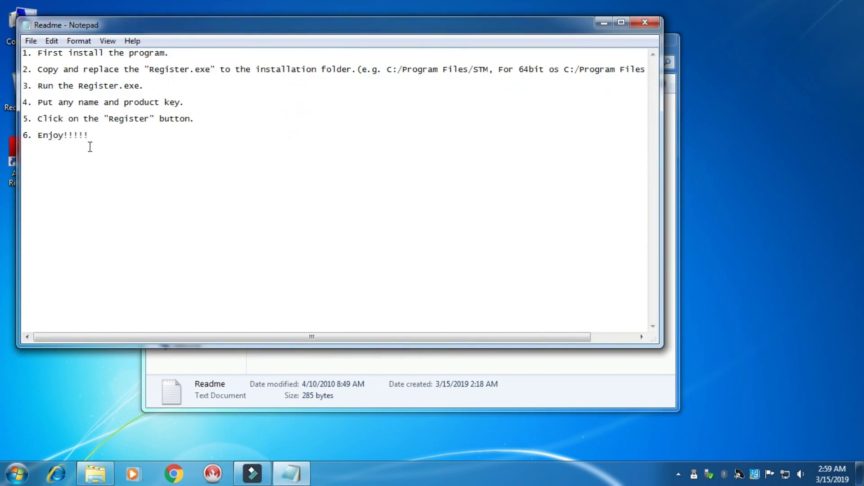
{"action": "left_click_drag", "start_coordinate": [36, 50], "coordinate": [145, 141]}
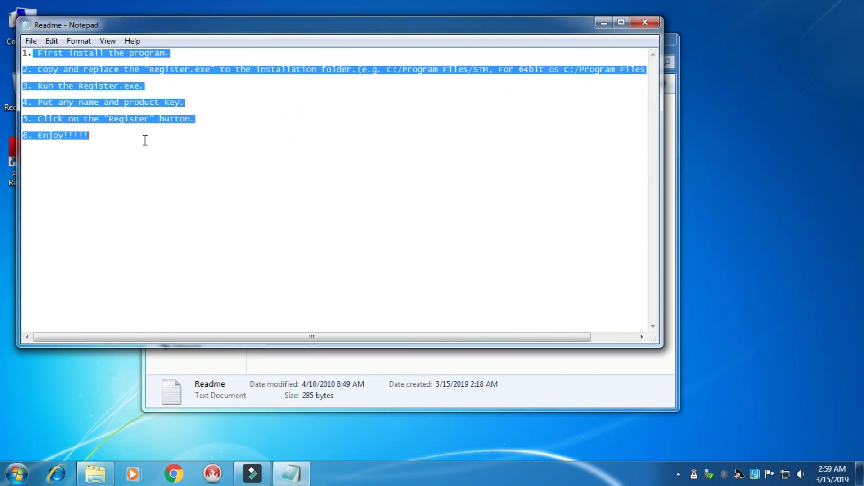
{"action": "left_click", "coordinate": [241, 161]}
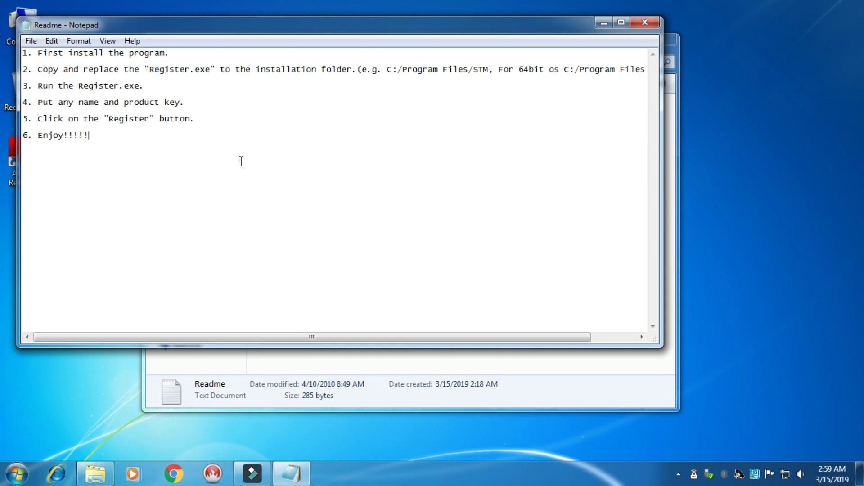
{"action": "left_click", "coordinate": [644, 21]}
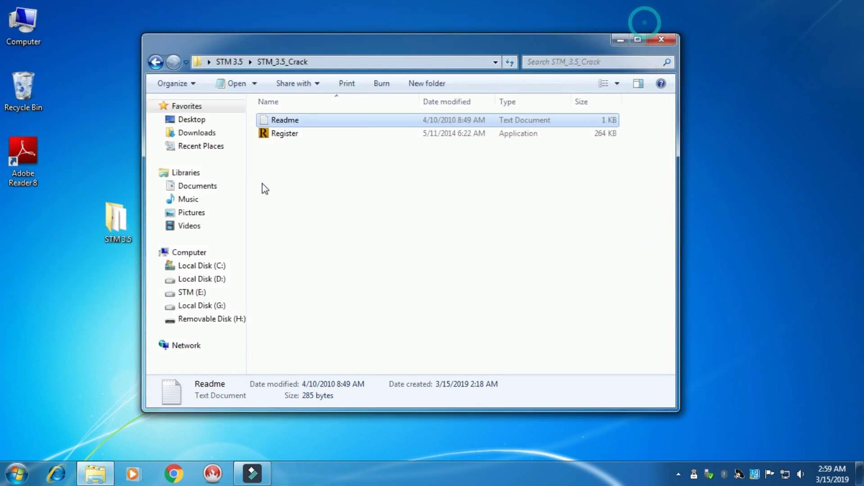
{"action": "right_click", "coordinate": [278, 134]}
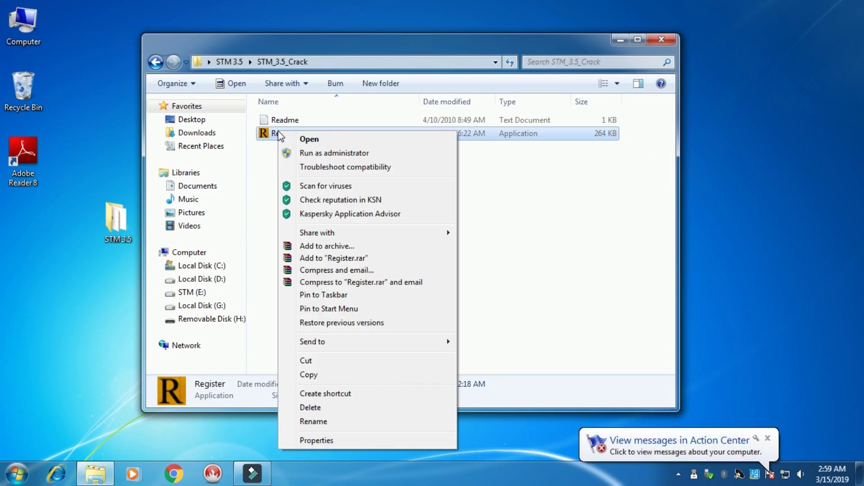
Step: Copy the Register file and browse to C:\Program Files\STM in a maximised window
{"action": "left_click", "coordinate": [313, 378]}
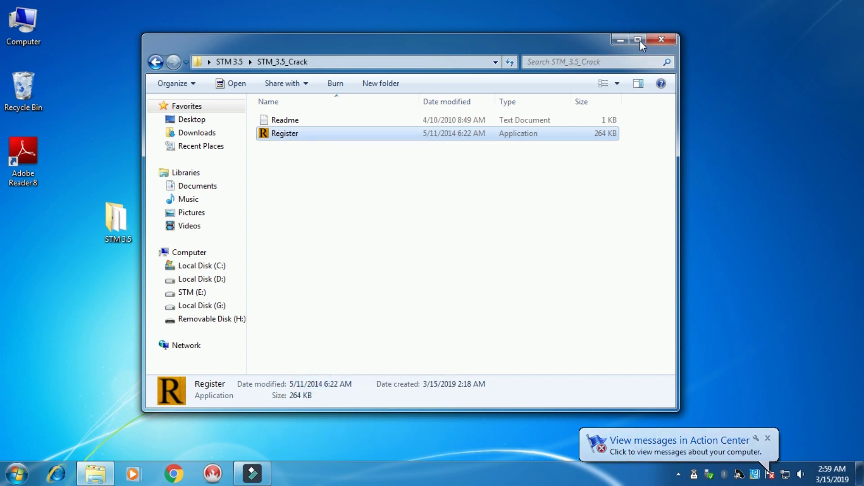
{"action": "left_click", "coordinate": [661, 39]}
{"action": "double_click", "coordinate": [34, 23]}
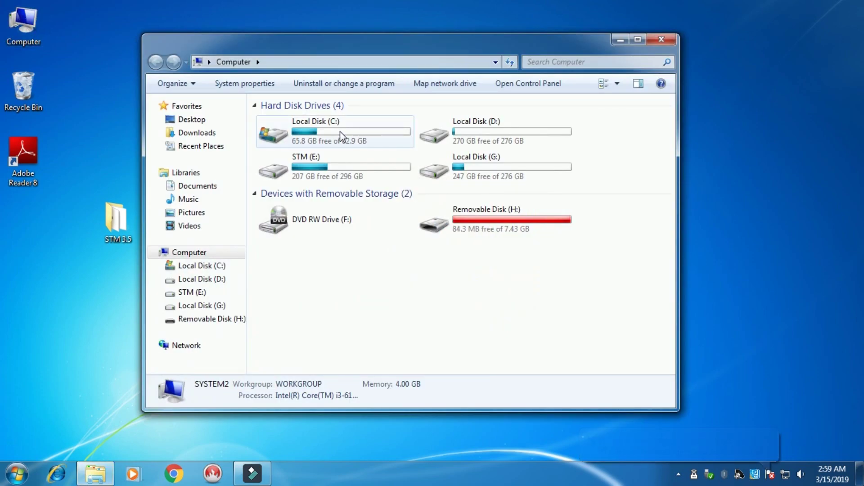
{"action": "double_click", "coordinate": [339, 131]}
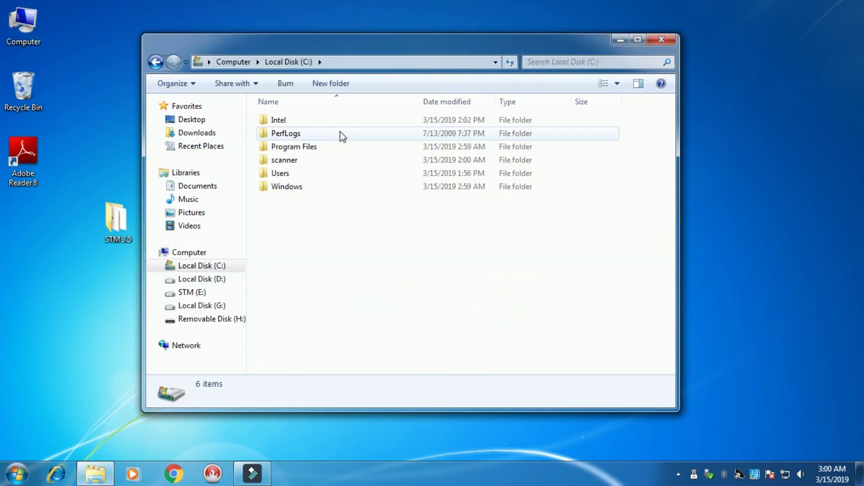
{"action": "double_click", "coordinate": [288, 148]}
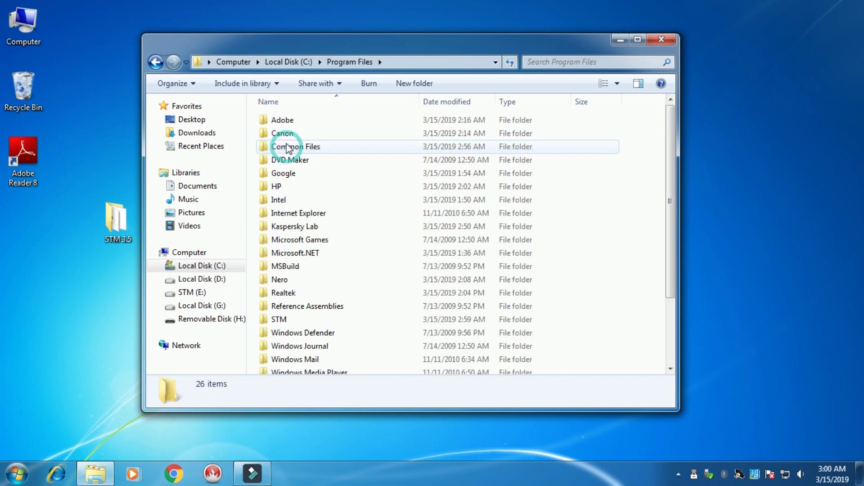
{"action": "double_click", "coordinate": [338, 49]}
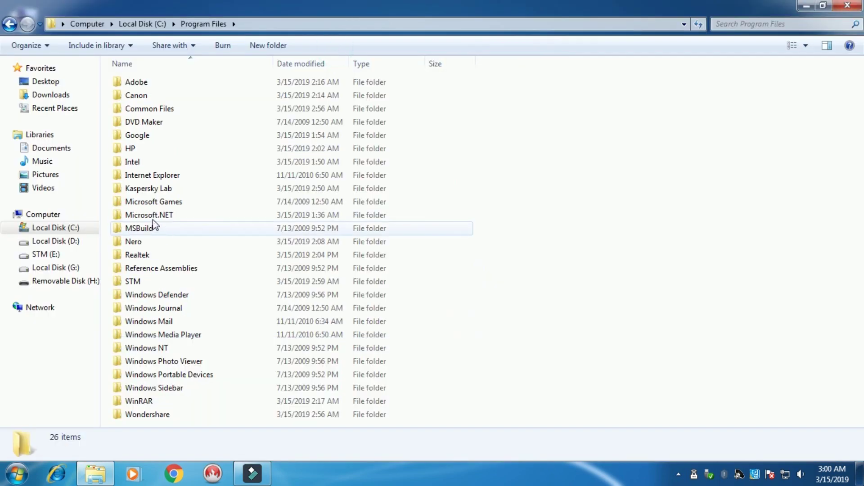
{"action": "double_click", "coordinate": [134, 281]}
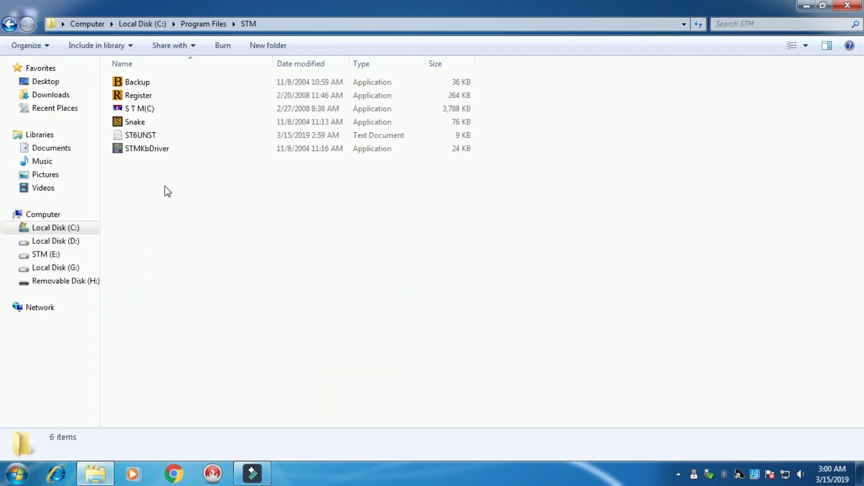
Step: Paste Register into the STM folder, replacing the existing Register.exe with administrator permission
{"action": "right_click", "coordinate": [165, 186]}
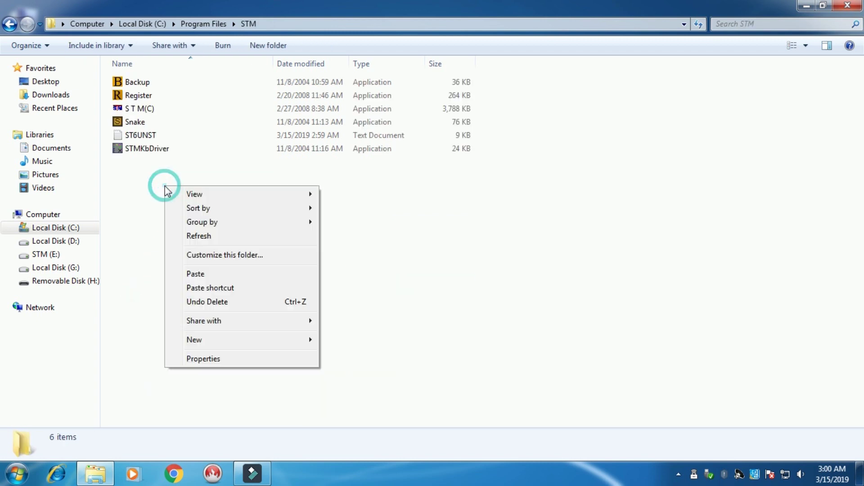
{"action": "left_click", "coordinate": [195, 274]}
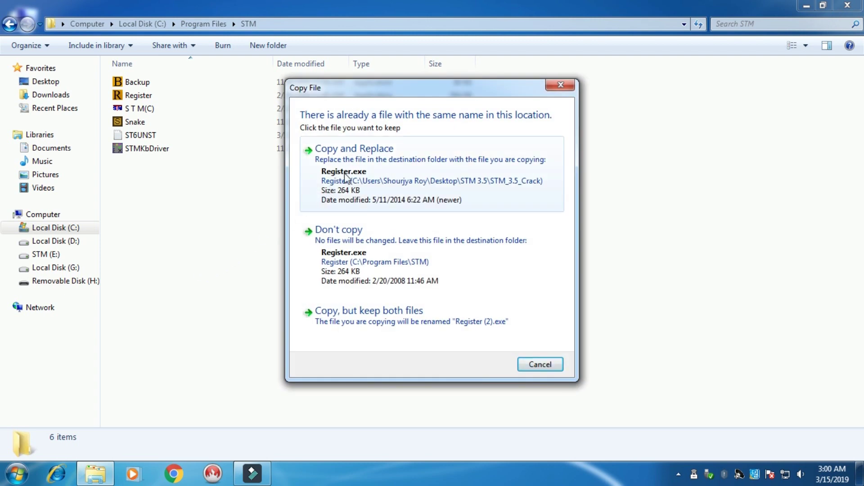
{"action": "left_click", "coordinate": [345, 177]}
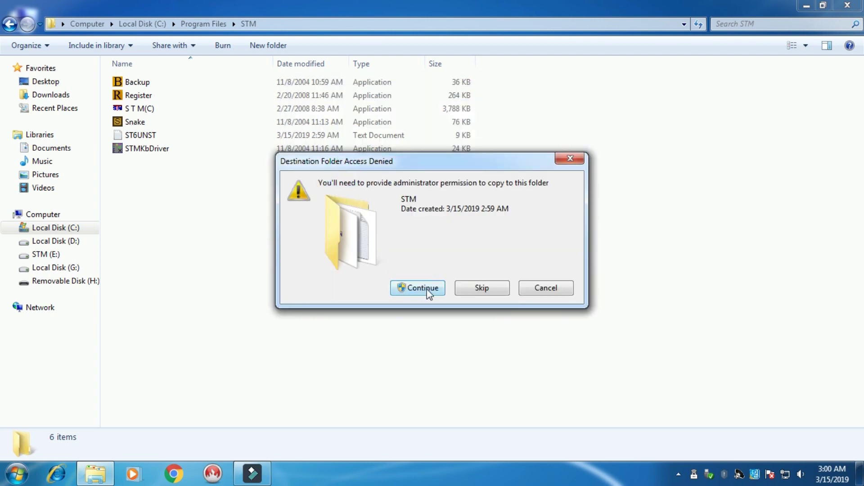
{"action": "left_click", "coordinate": [427, 289]}
{"action": "left_click", "coordinate": [423, 277]}
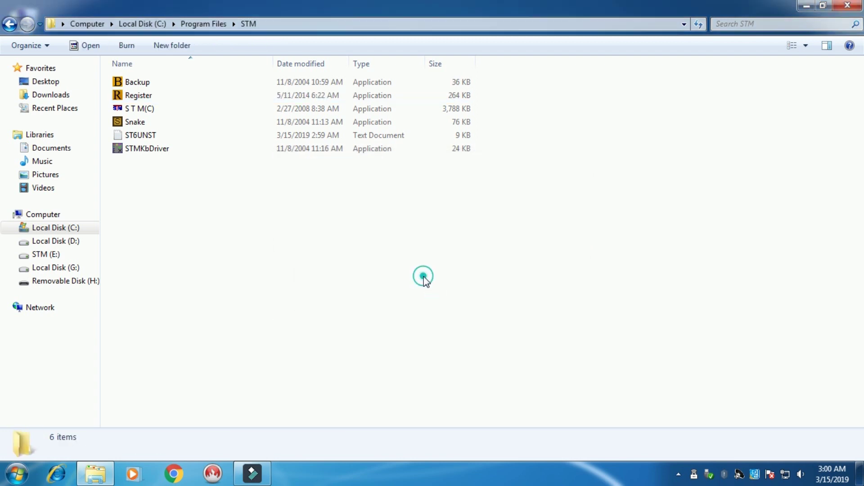
{"action": "left_click", "coordinate": [144, 96]}
{"action": "right_click", "coordinate": [144, 96]}
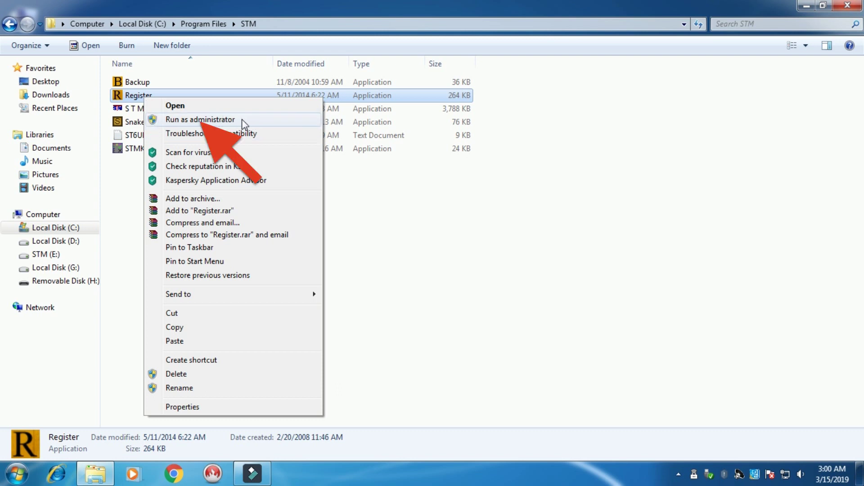
Step: Run Register as administrator, register with an owner name and all-zero key, then close the folder
{"action": "left_click", "coordinate": [193, 120]}
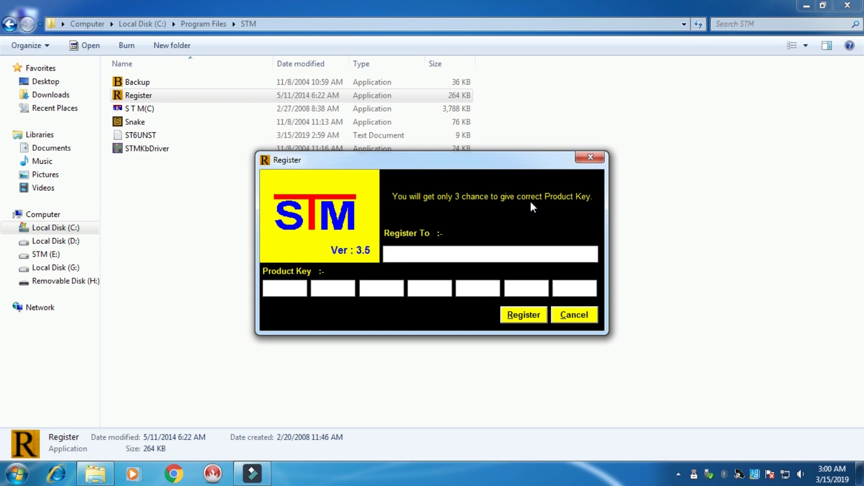
{"action": "left_click_drag", "start_coordinate": [488, 163], "coordinate": [463, 101]}
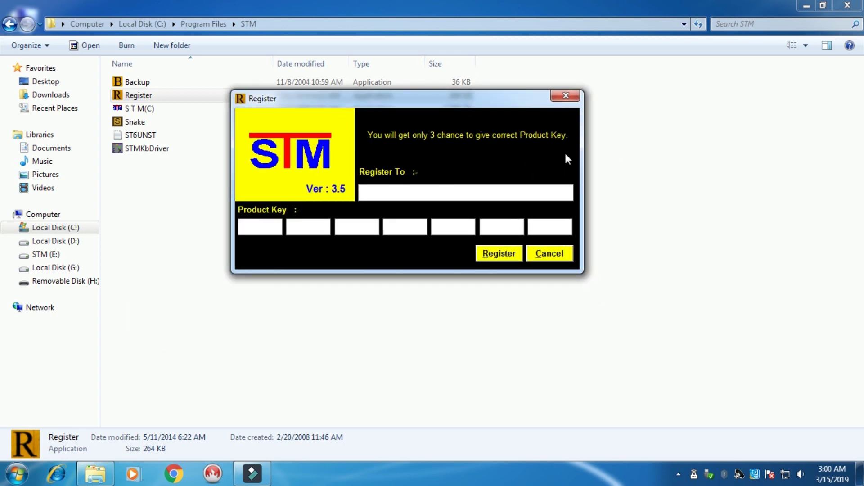
{"action": "type", "text": "echpro Deb"}
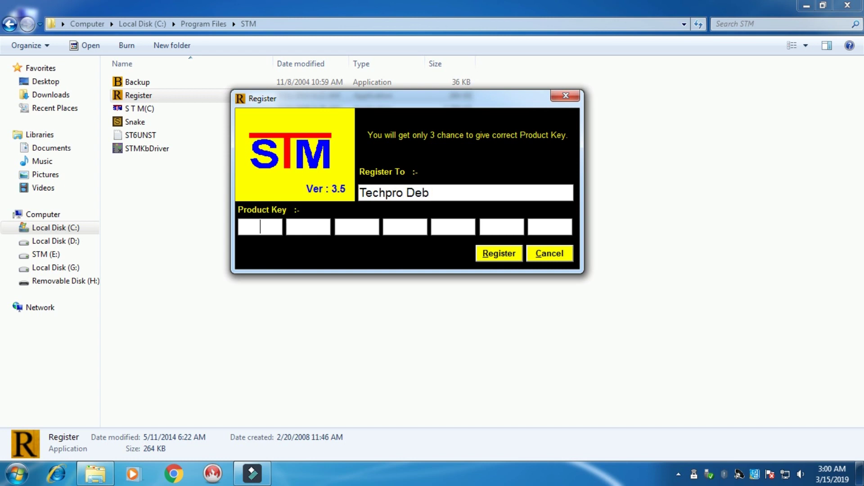
{"action": "type", "text": "0000000000000000000000000000"}
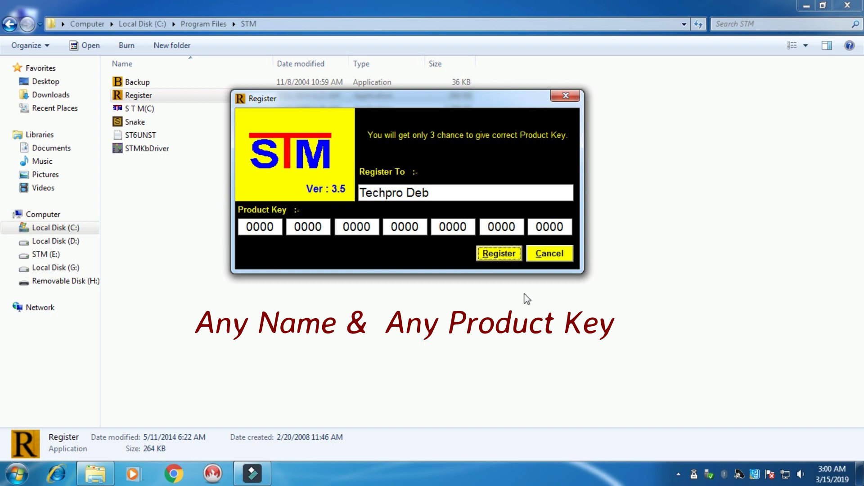
{"action": "left_click_drag", "start_coordinate": [458, 103], "coordinate": [536, 61]}
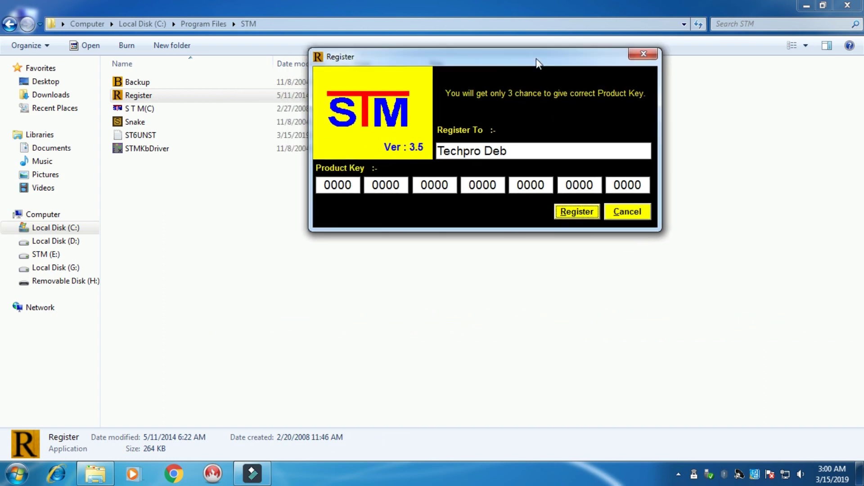
{"action": "left_click", "coordinate": [580, 213]}
{"action": "left_click", "coordinate": [478, 281]}
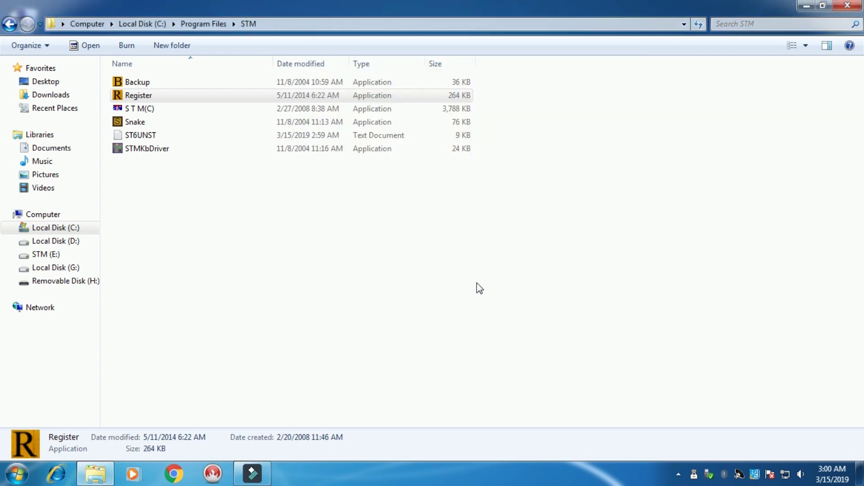
{"action": "left_click", "coordinate": [846, 7]}
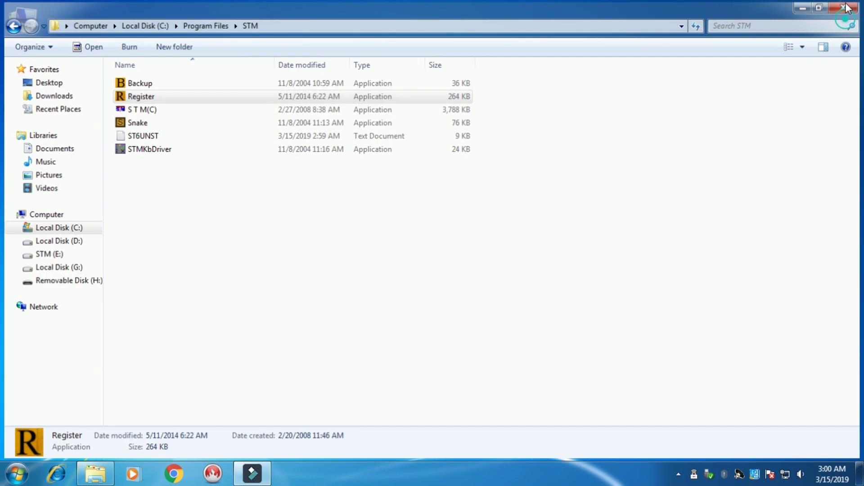
{"action": "left_click", "coordinate": [538, 115]}
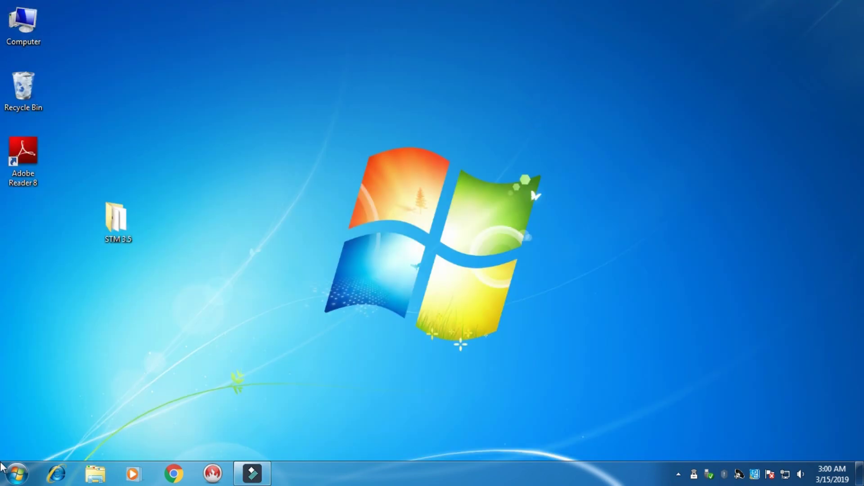
{"action": "left_click", "coordinate": [18, 474]}
{"action": "left_click", "coordinate": [52, 418]}
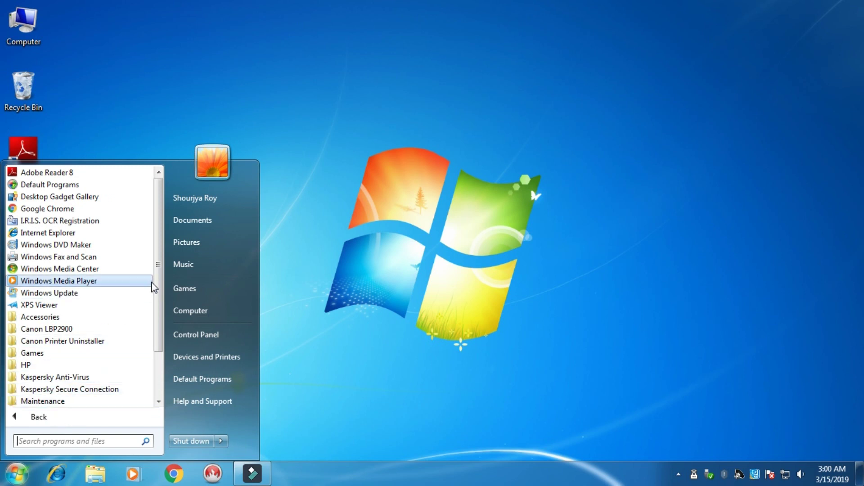
{"action": "left_click_drag", "start_coordinate": [158, 279], "coordinate": [159, 309]}
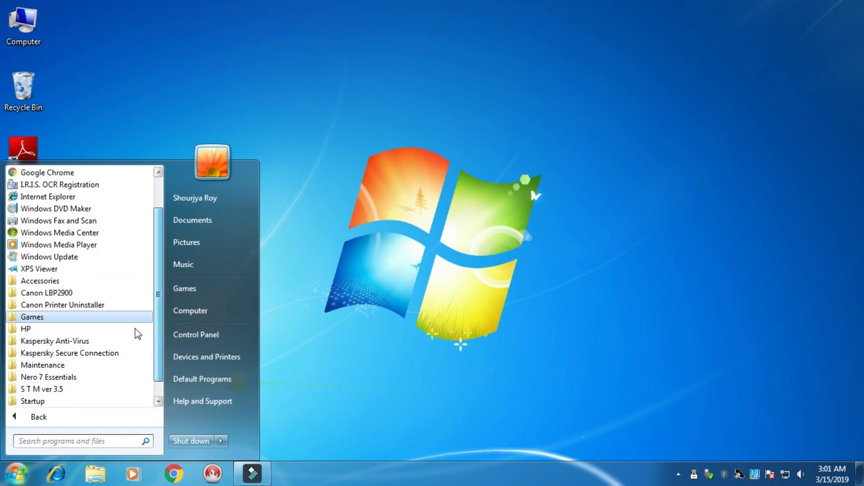
{"action": "left_click", "coordinate": [43, 389]}
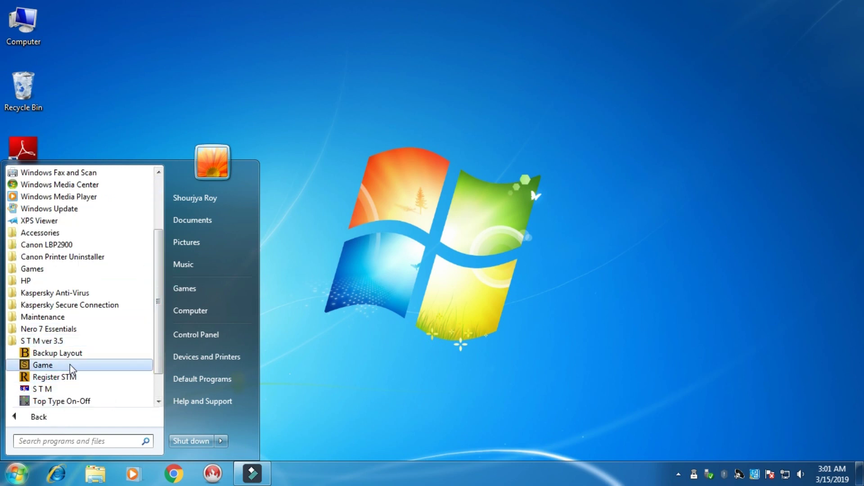
{"action": "left_click", "coordinate": [45, 389]}
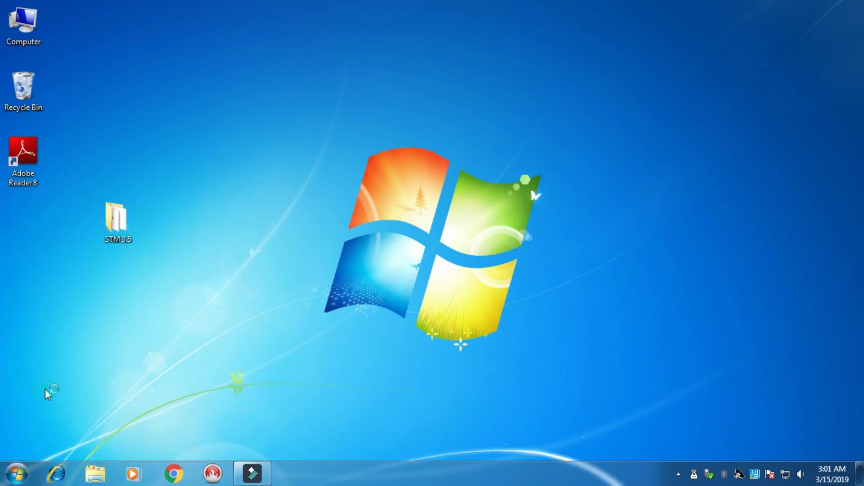
{"action": "left_click_drag", "start_coordinate": [459, 189], "coordinate": [481, 94]}
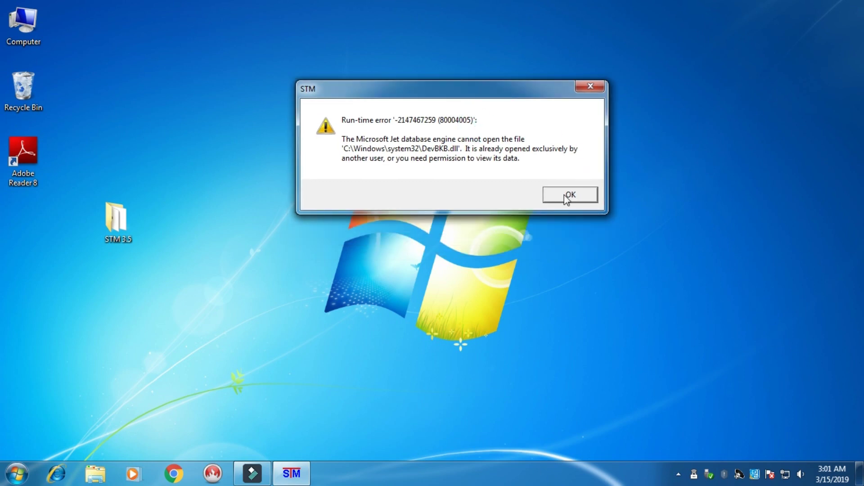
{"action": "left_click", "coordinate": [565, 197]}
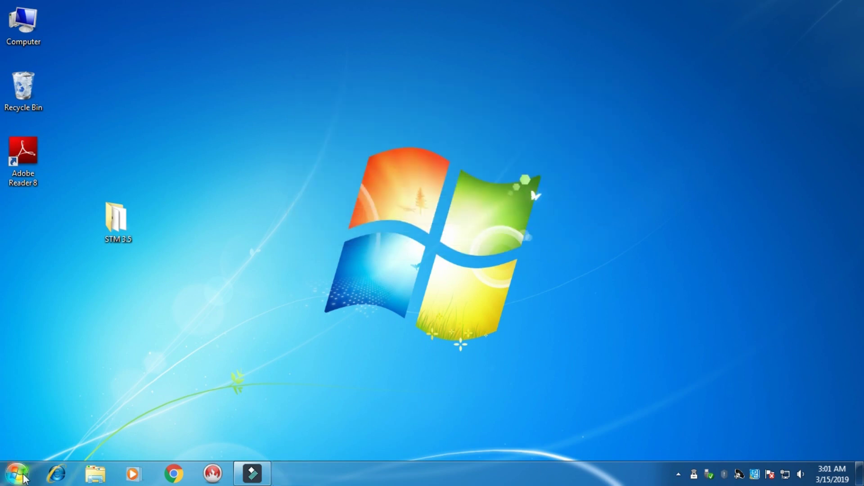
Step: In the S T M shortcut's Compatibility properties, tick 'Run this program as an administrator'
{"action": "left_click", "coordinate": [25, 478]}
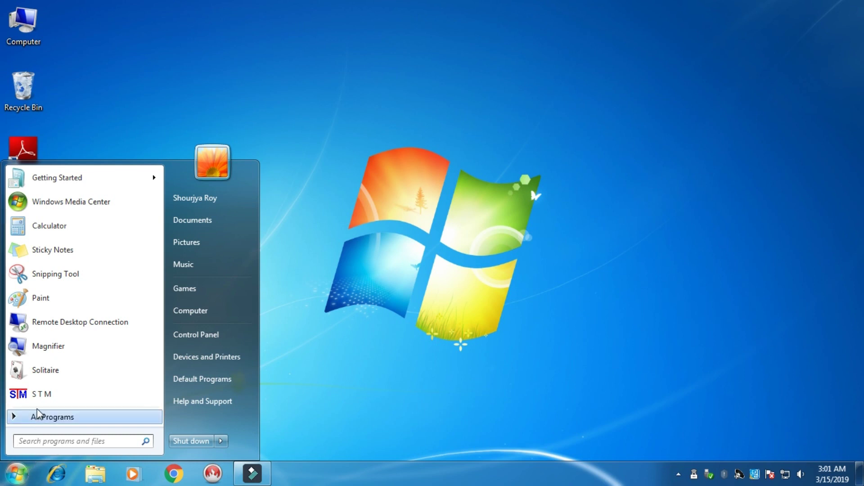
{"action": "right_click", "coordinate": [43, 396]}
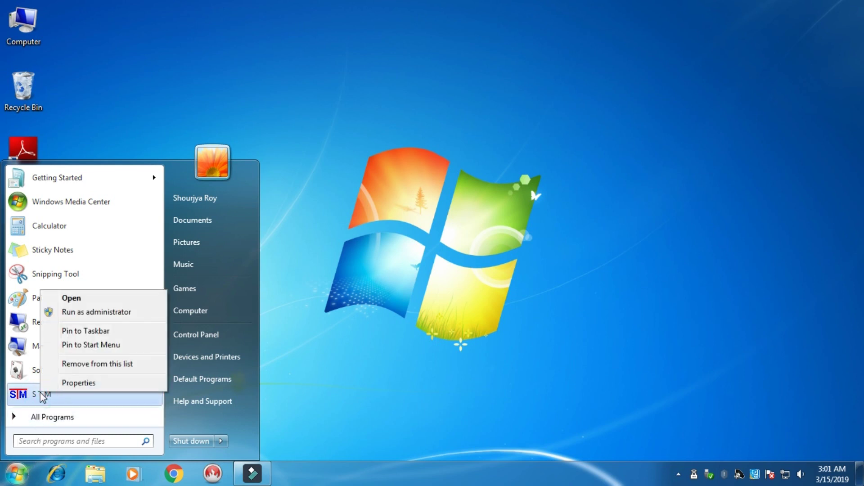
{"action": "left_click", "coordinate": [77, 383]}
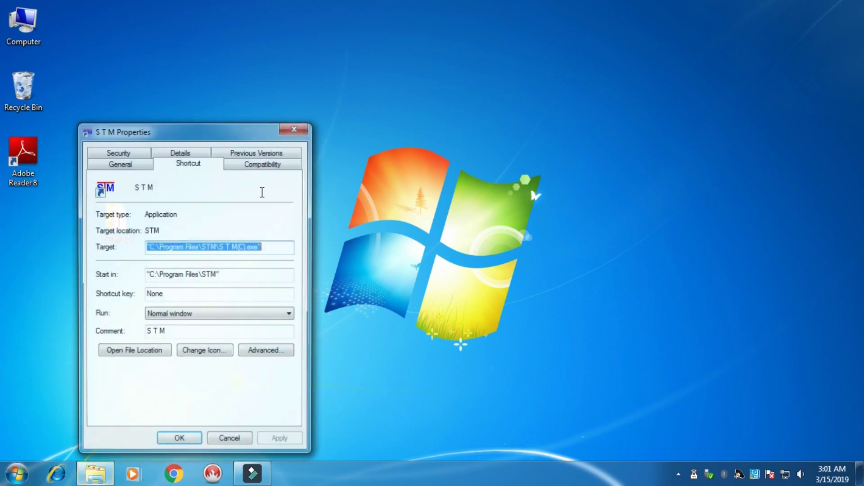
{"action": "left_click_drag", "start_coordinate": [229, 126], "coordinate": [406, 95]}
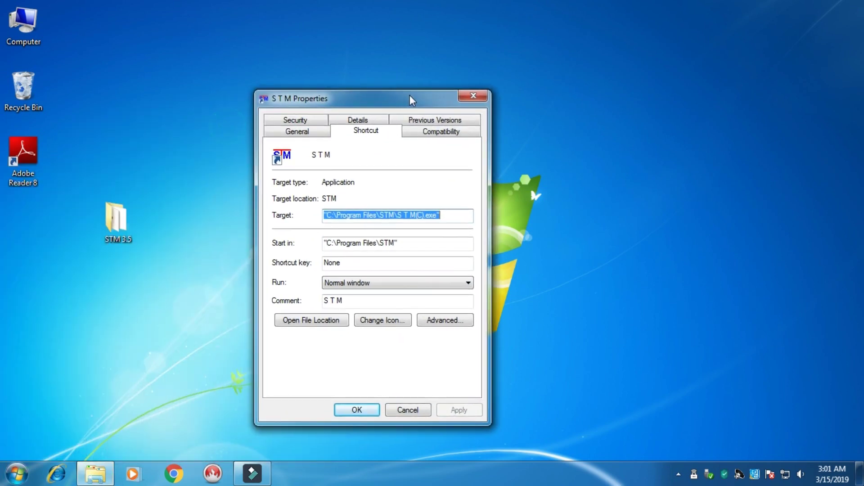
{"action": "left_click", "coordinate": [443, 135]}
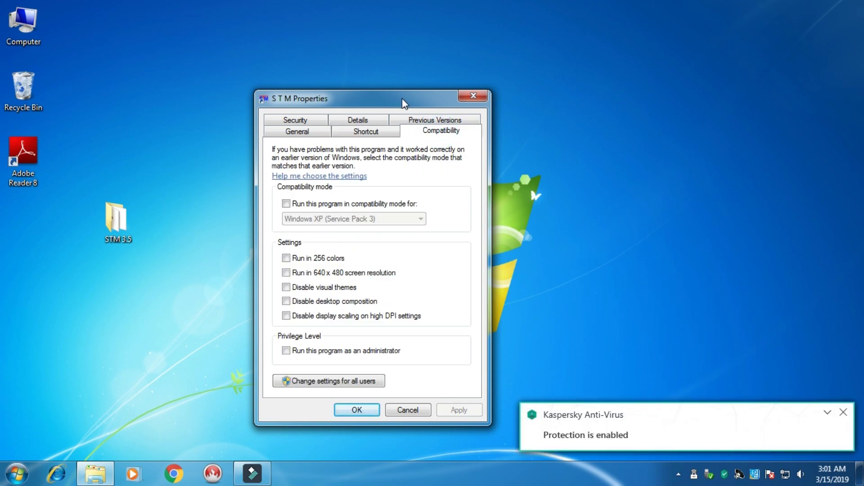
{"action": "left_click_drag", "start_coordinate": [401, 98], "coordinate": [396, 55]}
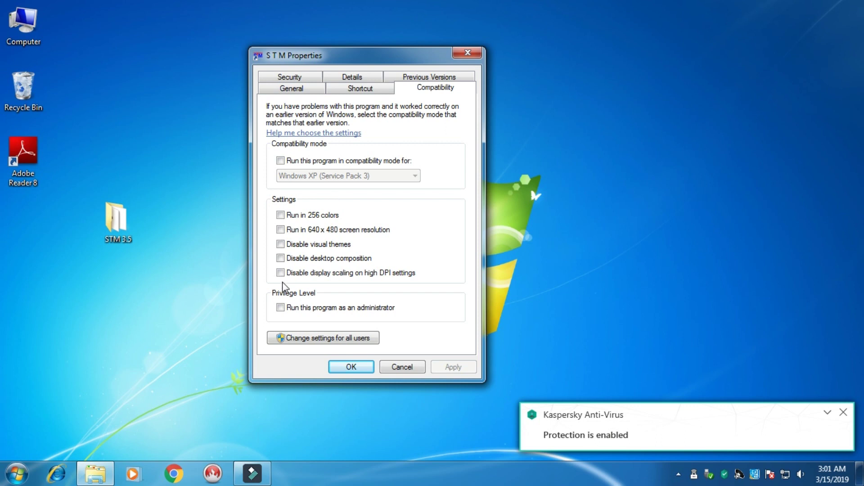
{"action": "left_click", "coordinate": [281, 308]}
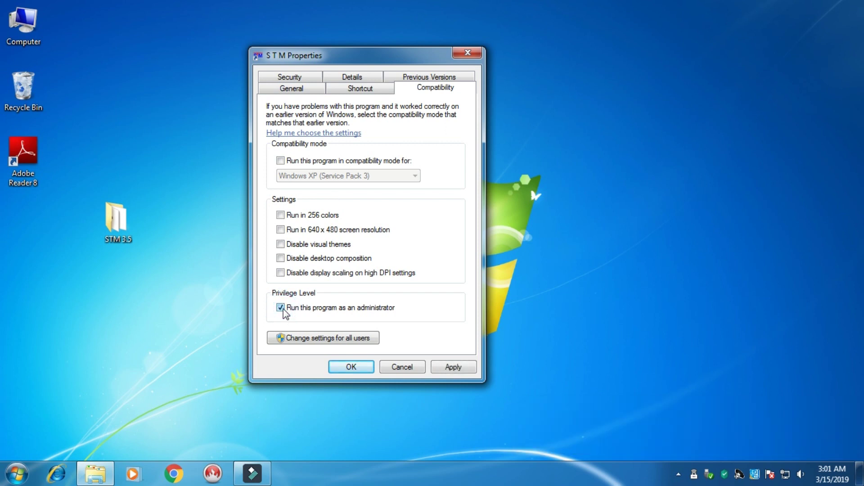
Step: Set 'Run this program as an administrator' for all users, then apply and close Properties
{"action": "left_click", "coordinate": [318, 344]}
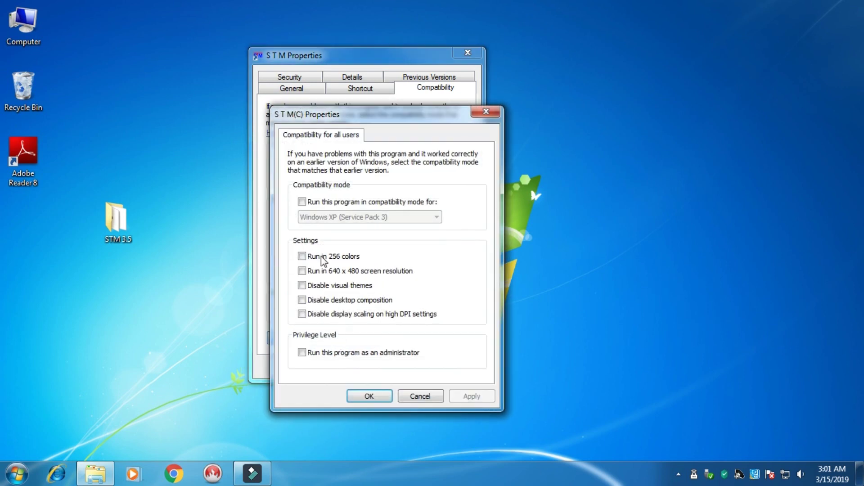
{"action": "left_click_drag", "start_coordinate": [408, 112], "coordinate": [396, 90]}
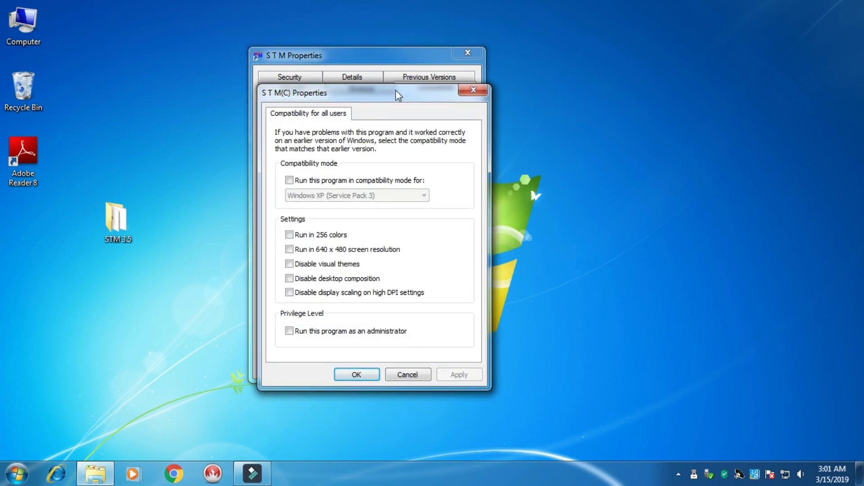
{"action": "left_click", "coordinate": [289, 331]}
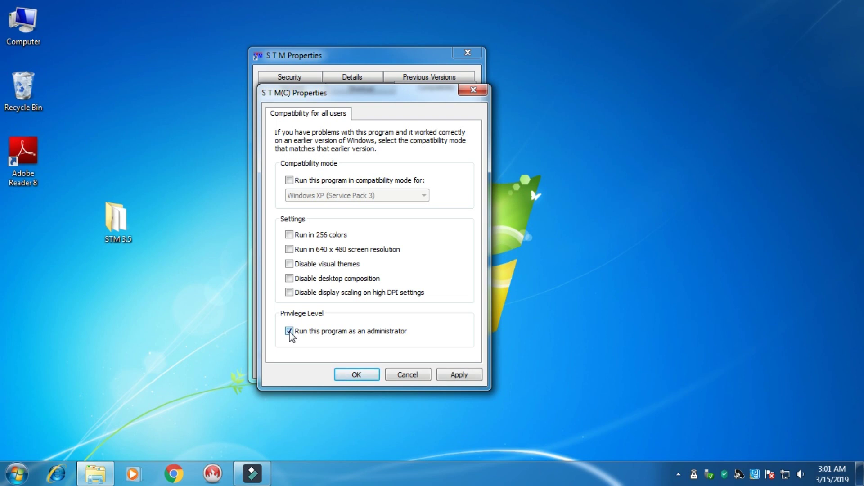
{"action": "left_click", "coordinate": [462, 375]}
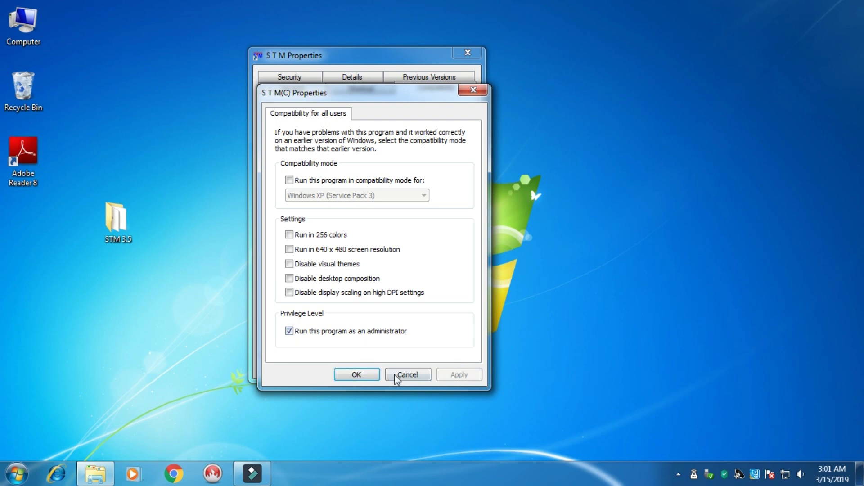
{"action": "left_click", "coordinate": [356, 374]}
{"action": "left_click", "coordinate": [458, 367]}
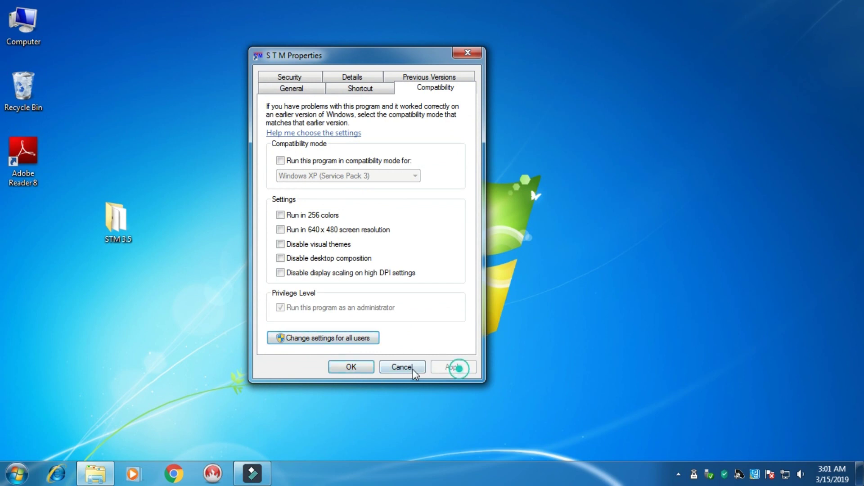
{"action": "left_click", "coordinate": [350, 366]}
{"action": "left_click", "coordinate": [13, 473]}
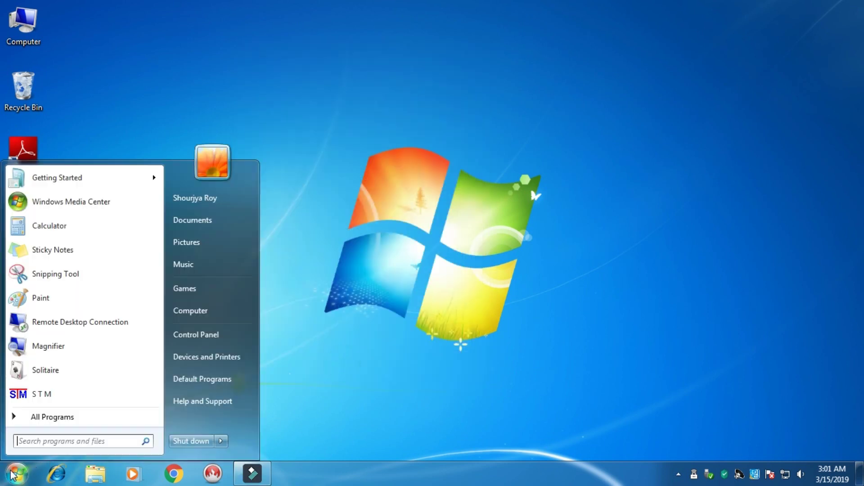
Step: Lower User Account Control to Never notify, save it, and dismiss the restart reminder
{"action": "right_click", "coordinate": [37, 396]}
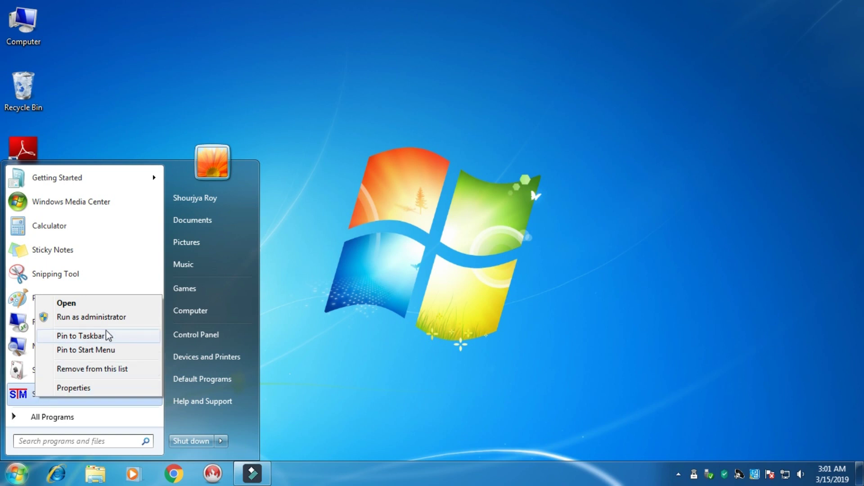
{"action": "left_click", "coordinate": [108, 317]}
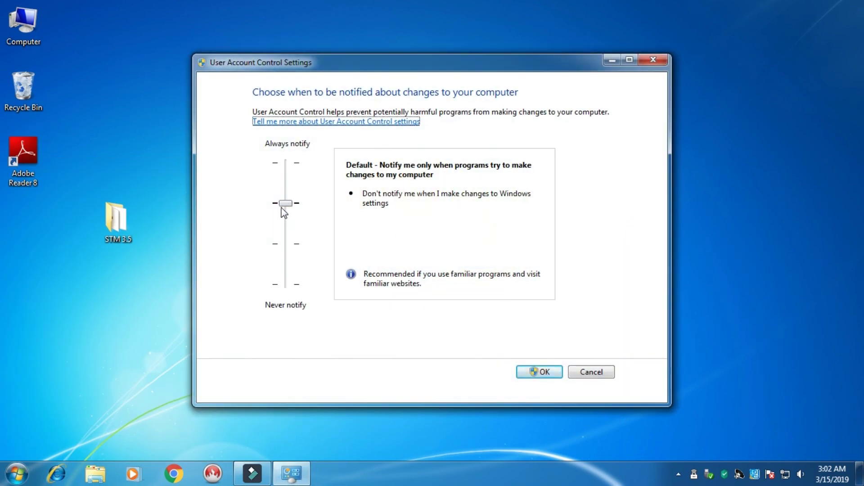
{"action": "left_click_drag", "start_coordinate": [289, 207], "coordinate": [289, 289]}
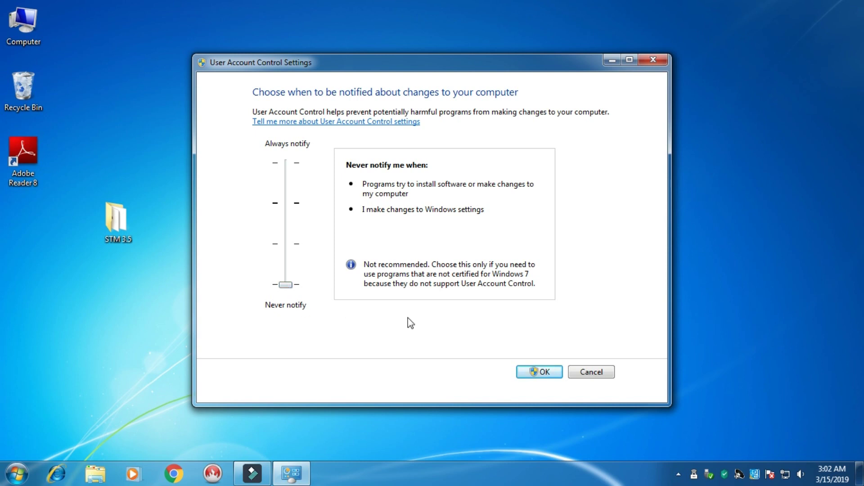
{"action": "left_click", "coordinate": [542, 373]}
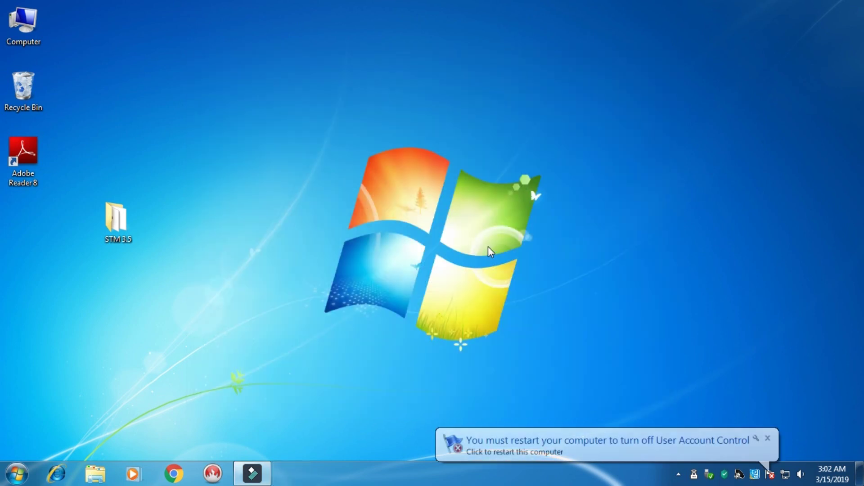
{"action": "left_click", "coordinate": [767, 438]}
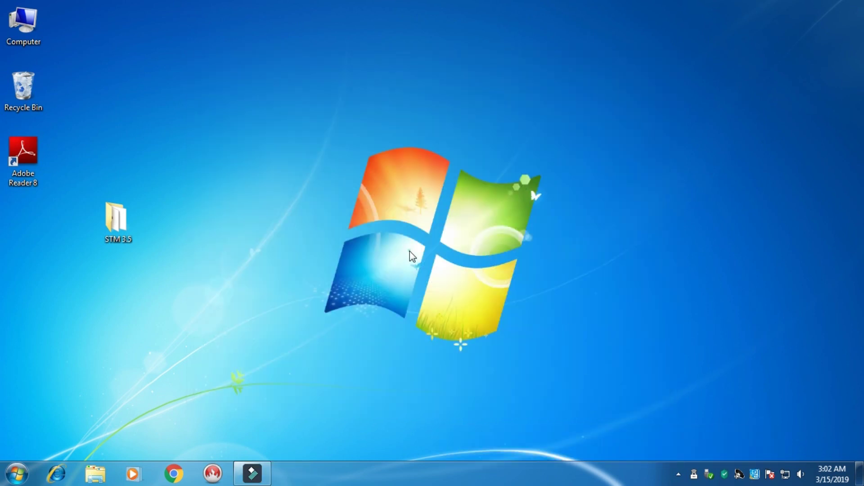
Step: Launch STM, move its Visual KeyBoard to the screen centre, then exit it from the tray icon
{"action": "left_click", "coordinate": [25, 476]}
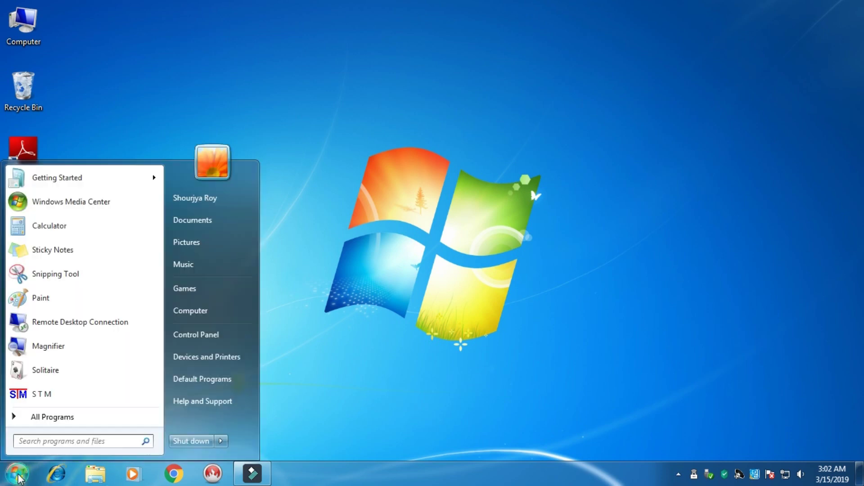
{"action": "left_click", "coordinate": [43, 395]}
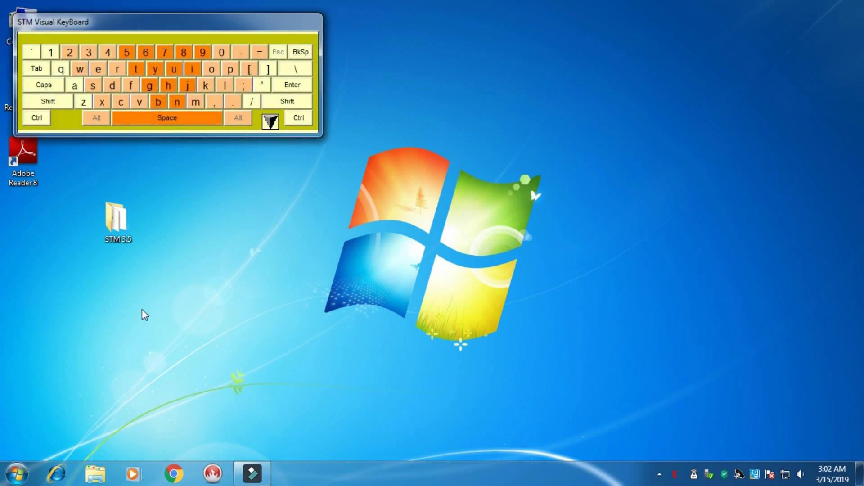
{"action": "left_click_drag", "start_coordinate": [285, 27], "coordinate": [548, 127]}
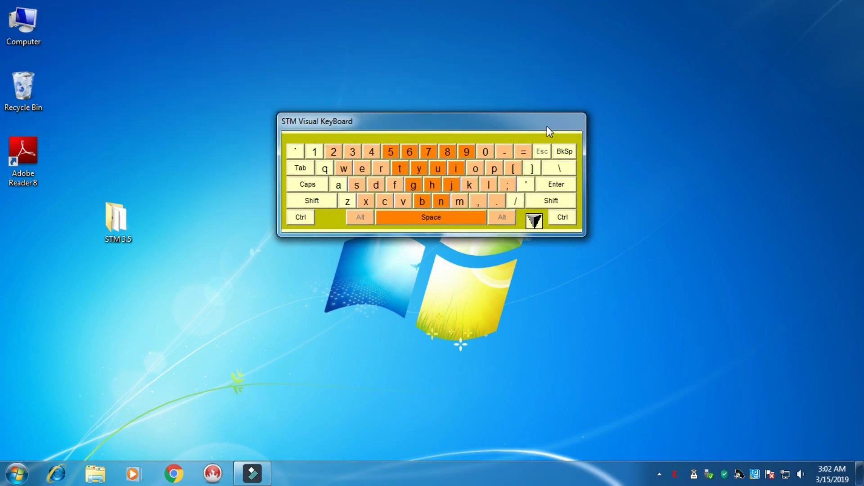
{"action": "right_click", "coordinate": [675, 475]}
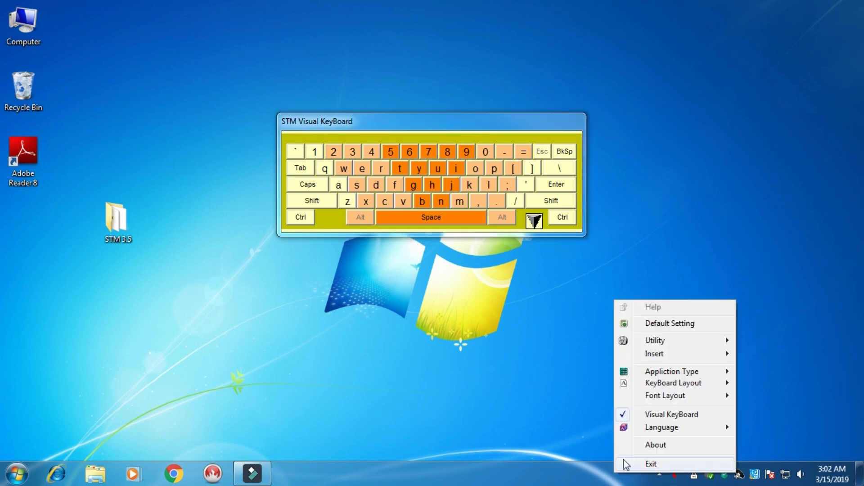
{"action": "left_click", "coordinate": [654, 463]}
{"action": "left_click", "coordinate": [16, 474]}
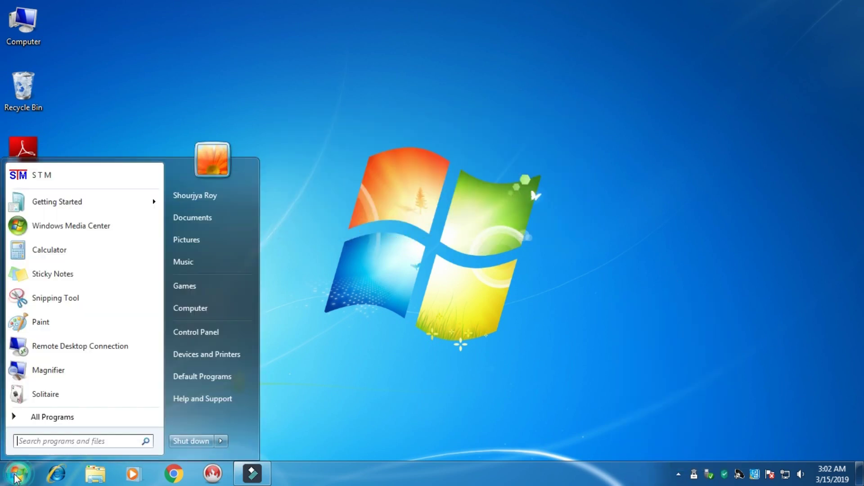
Step: Pin S T M from the All Programs S T M ver 3.5 folder to the taskbar
{"action": "left_click", "coordinate": [82, 415]}
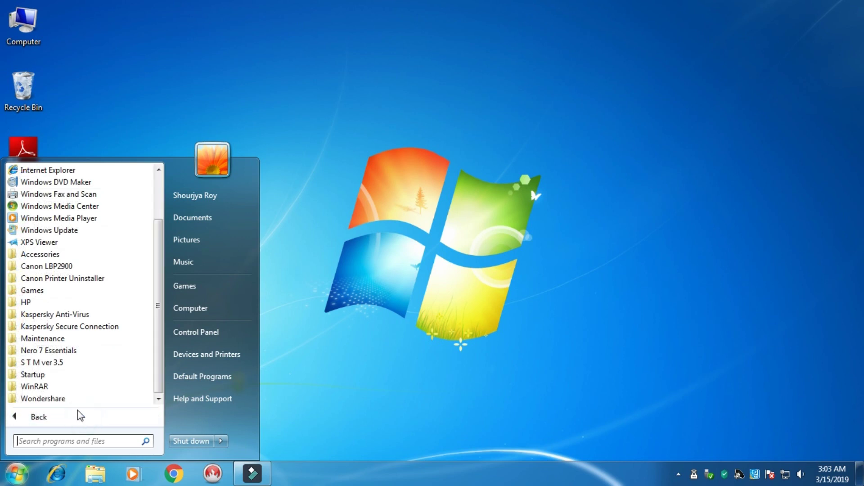
{"action": "left_click", "coordinate": [55, 363]}
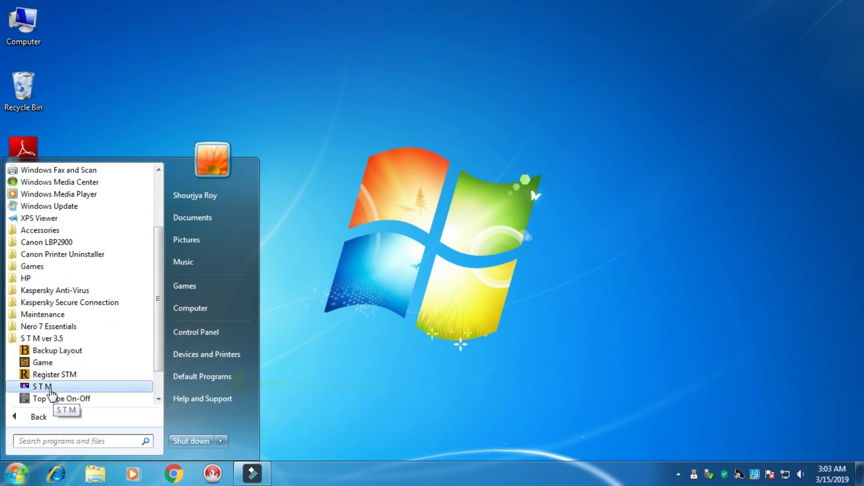
{"action": "right_click", "coordinate": [50, 391]}
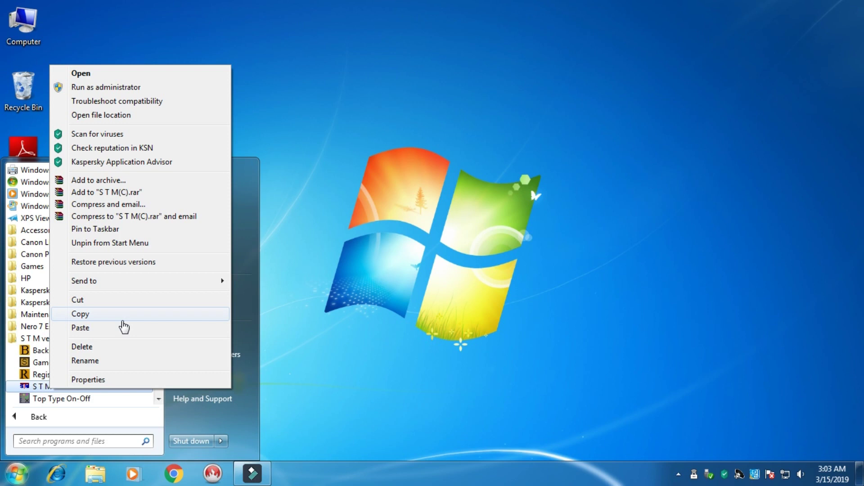
{"action": "left_click", "coordinate": [112, 229]}
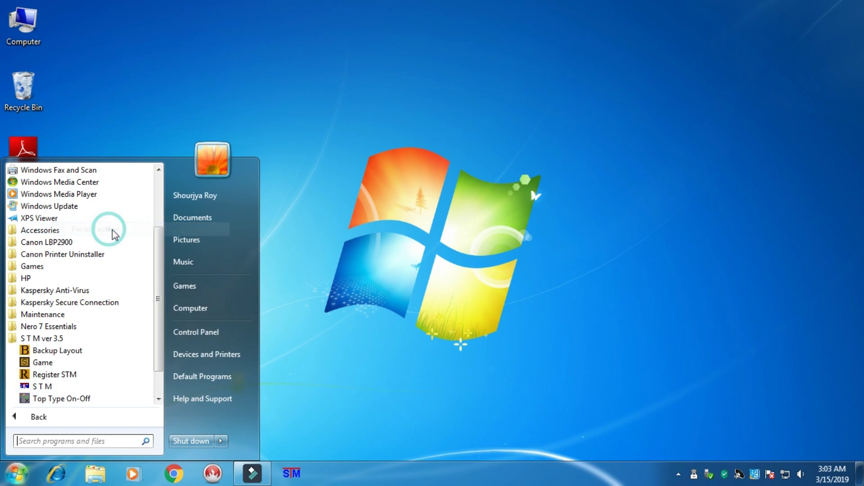
Step: Unpin STM from the Start menu and launch it from its taskbar icon
{"action": "right_click", "coordinate": [60, 386]}
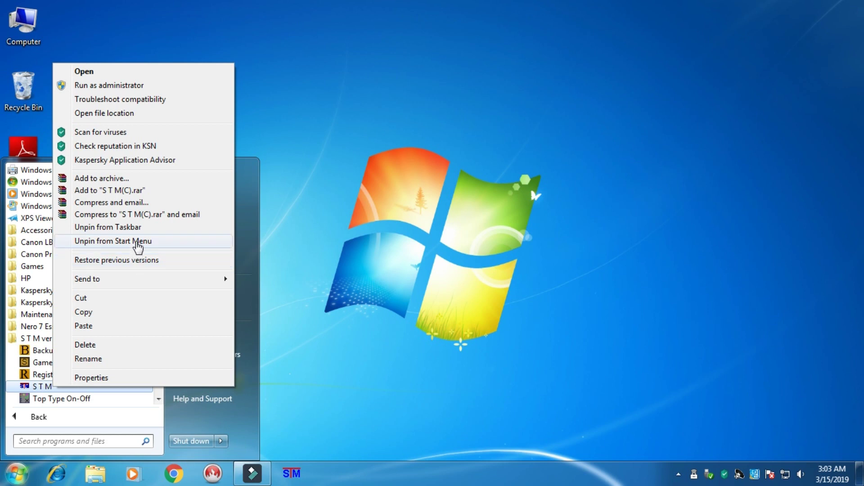
{"action": "left_click", "coordinate": [136, 243]}
{"action": "left_click", "coordinate": [458, 234]}
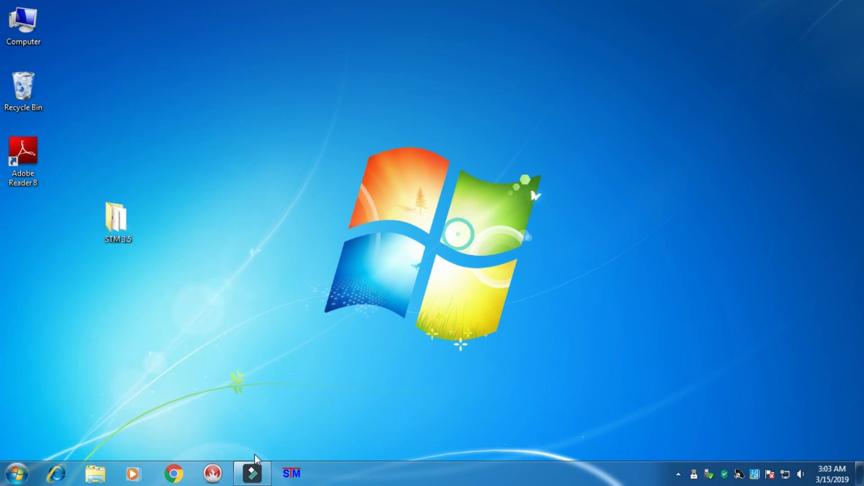
{"action": "left_click", "coordinate": [300, 478]}
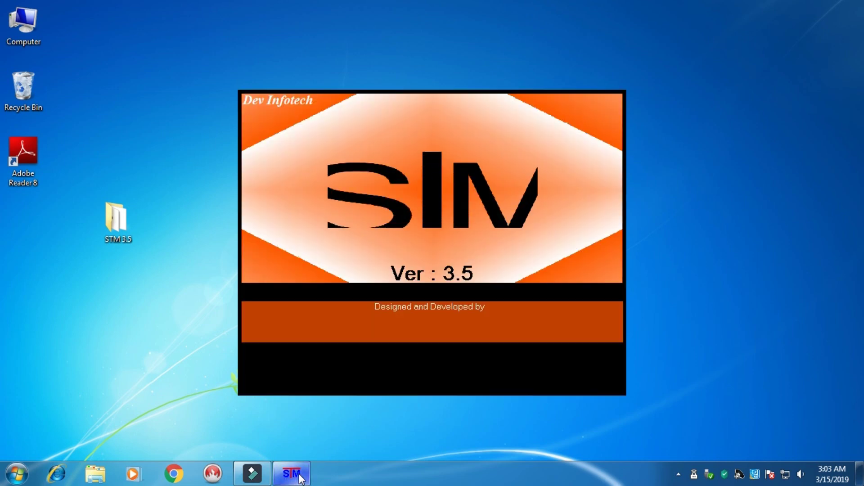